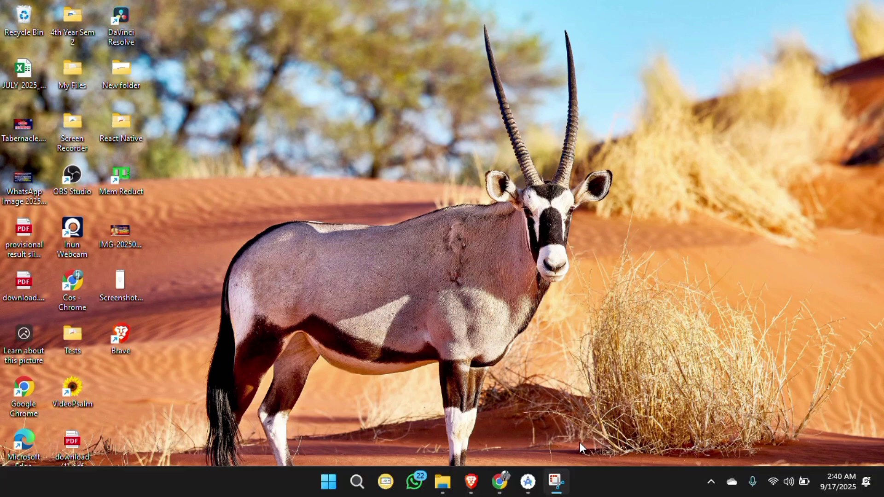
left_click(500, 483)
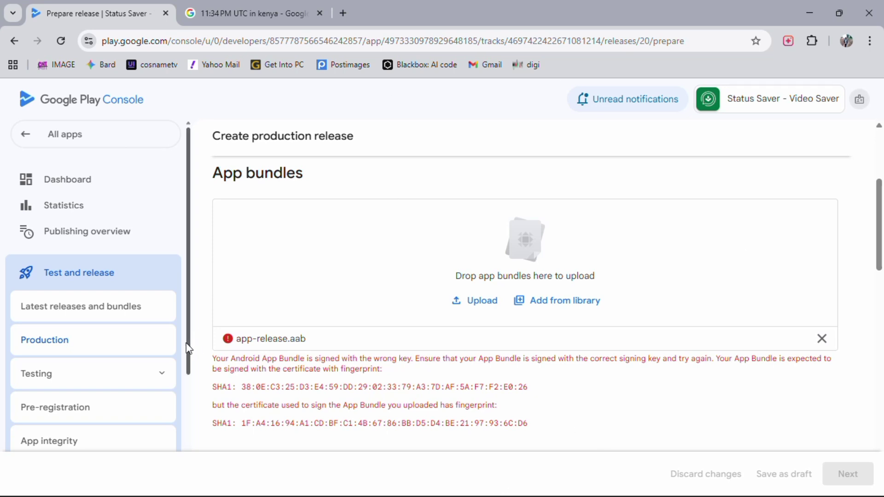
left_click_drag(212, 358, 612, 420)
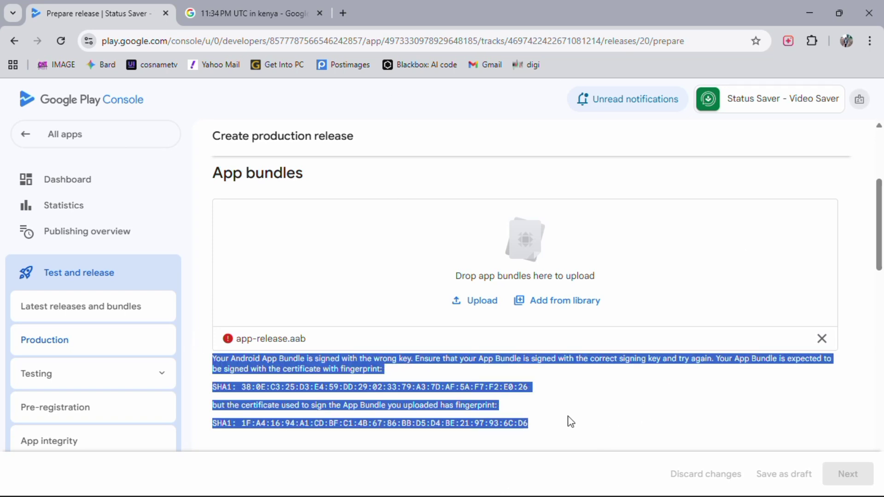
left_click(533, 389)
scroll(495, 417, "down", 2)
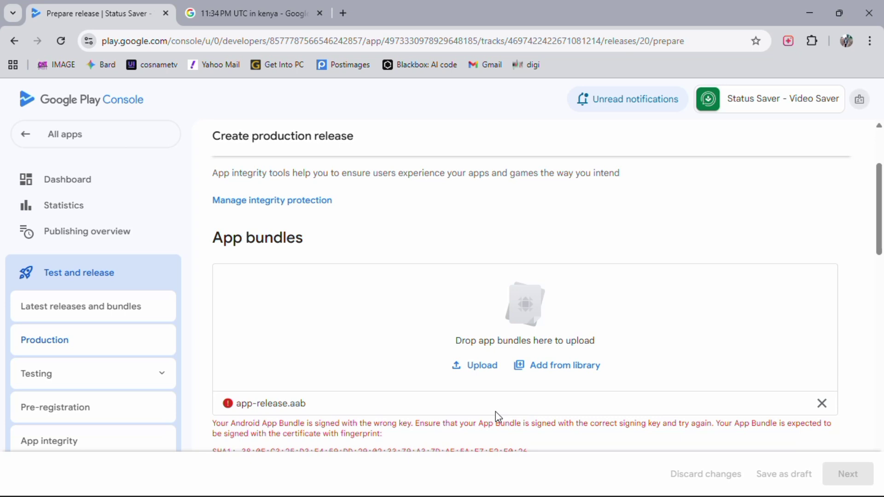
scroll(495, 411, "down", 1)
left_click_drag(217, 358, 520, 391)
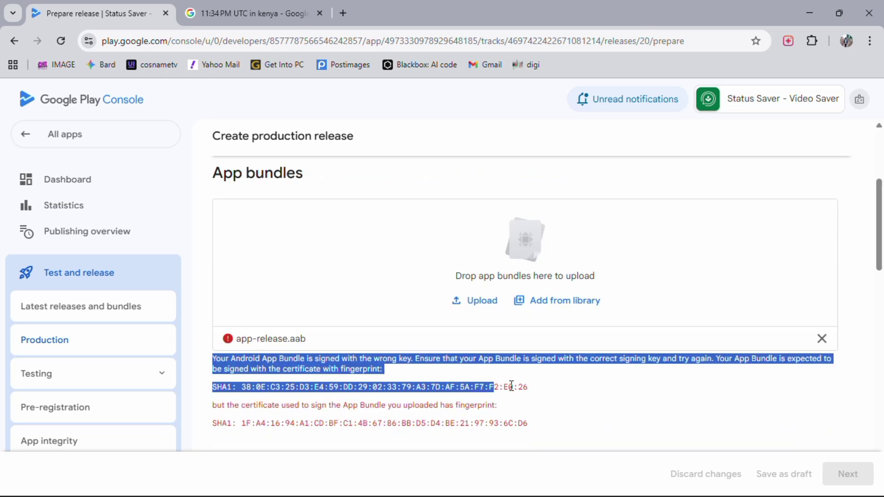
left_click(339, 359)
left_click_drag(311, 342, 236, 340)
left_click(366, 302)
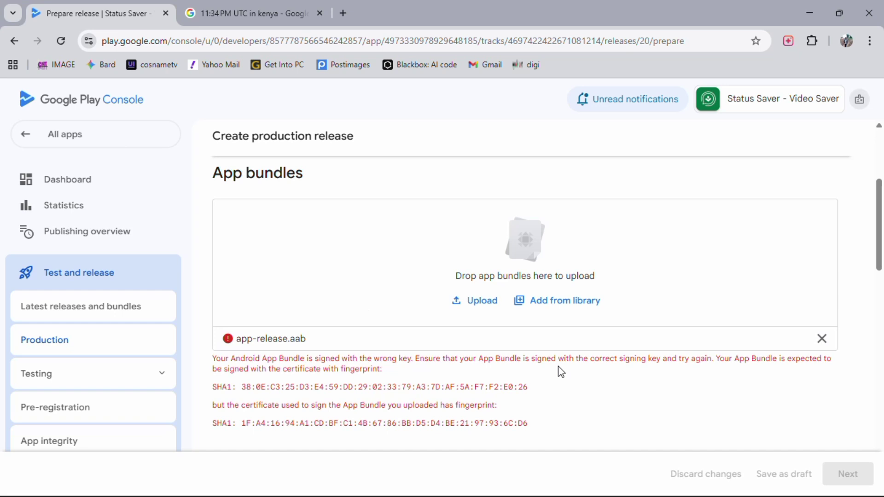
scroll(633, 358, "up", 3)
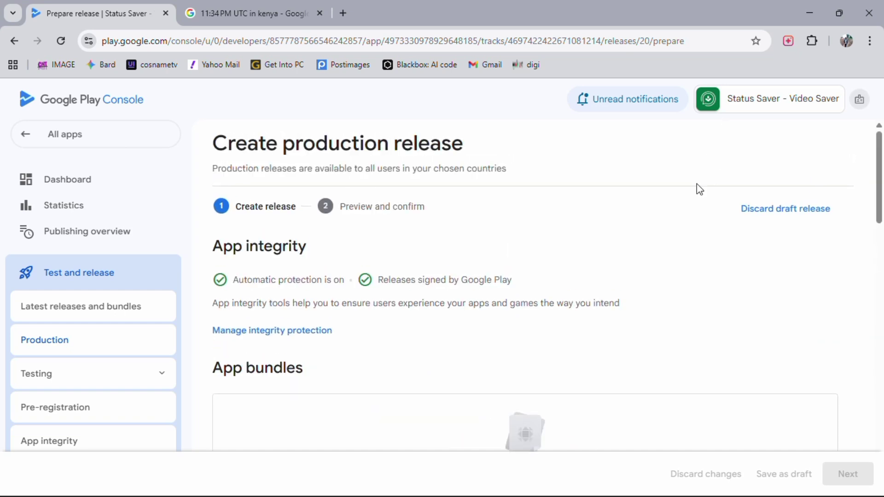
scroll(636, 324, "down", 3)
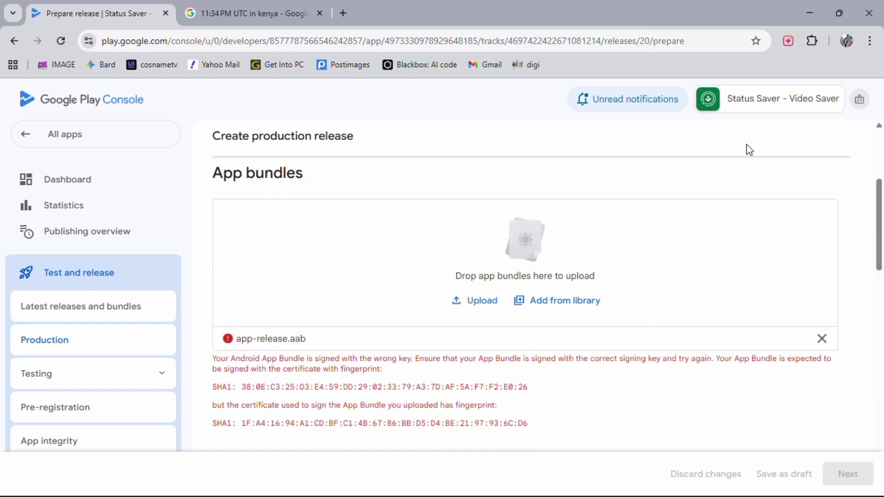
Step: Switch to the Genco Company app and go to Test and release > App integrity
left_click(752, 99)
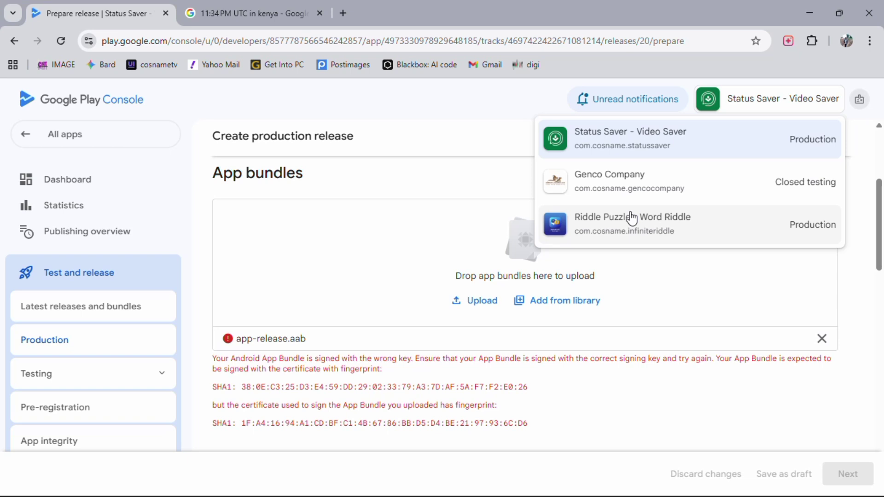
left_click(626, 182)
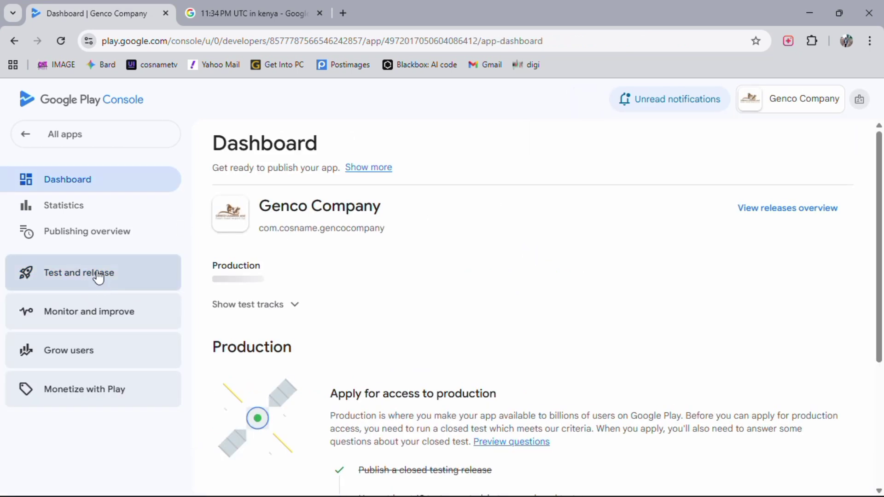
left_click(80, 273)
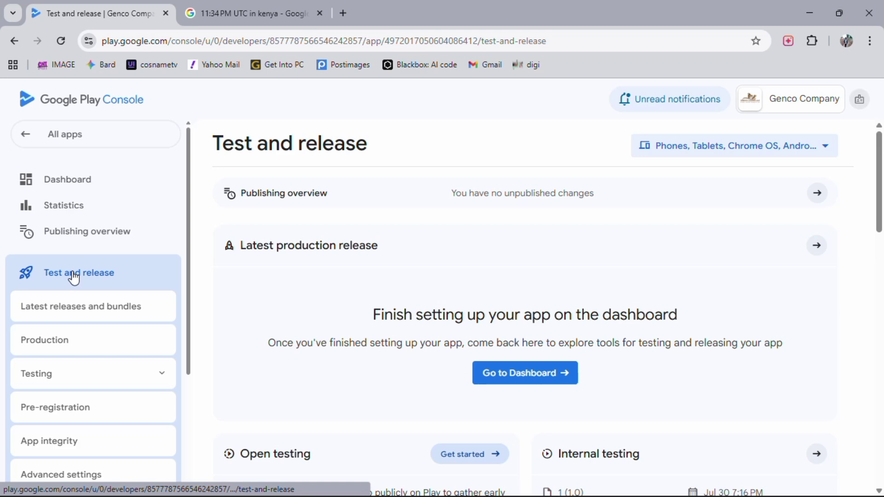
scroll(125, 247, "down", 1)
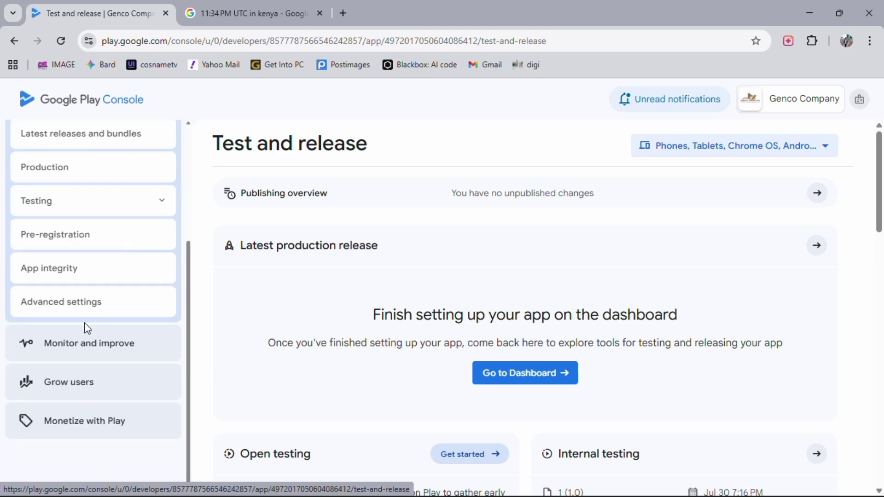
left_click(48, 275)
scroll(442, 267, "down", 1)
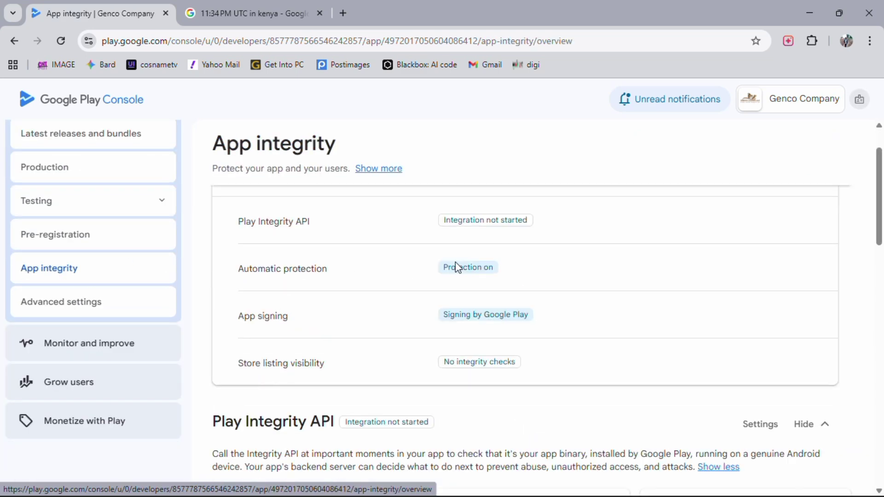
scroll(474, 275, "down", 5)
scroll(474, 274, "down", 4)
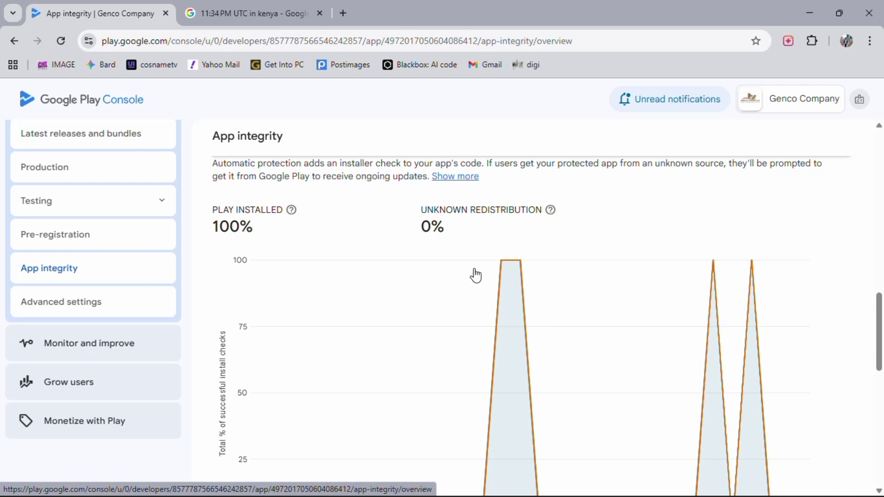
scroll(475, 273, "down", 5)
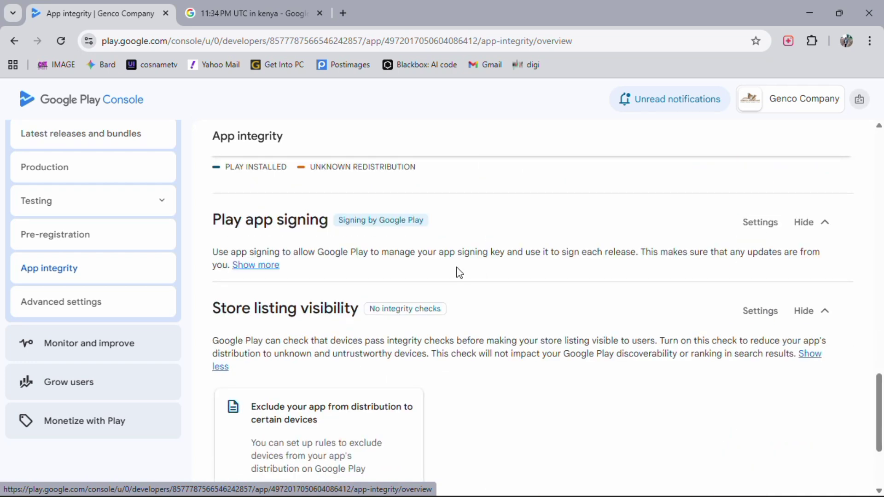
Step: Review the Play app signing section and its Signing by Google Play status
left_click_drag(213, 219, 451, 227)
left_click(355, 247)
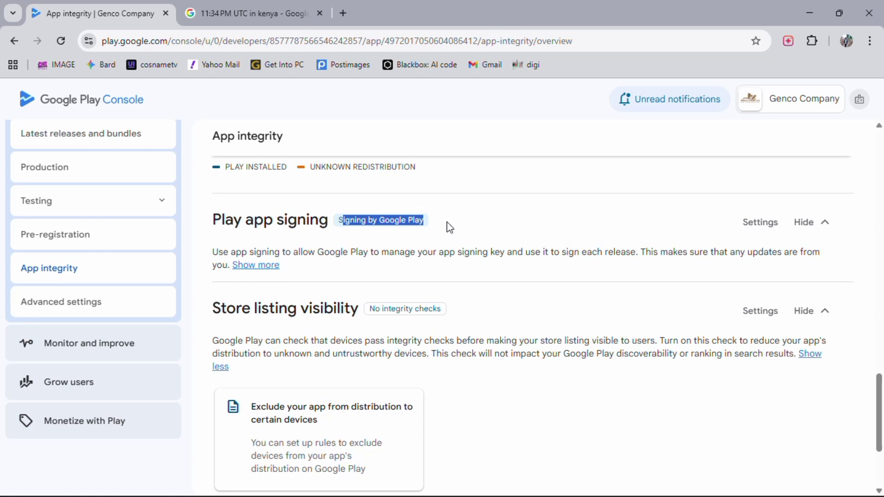
left_click(454, 229)
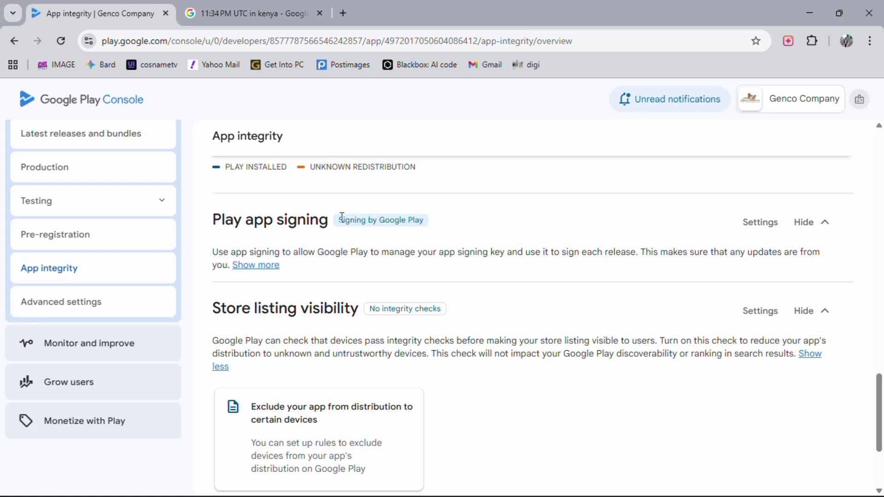
Step: Go into the app signing settings and locate the Request upload key reset section
left_click(754, 225)
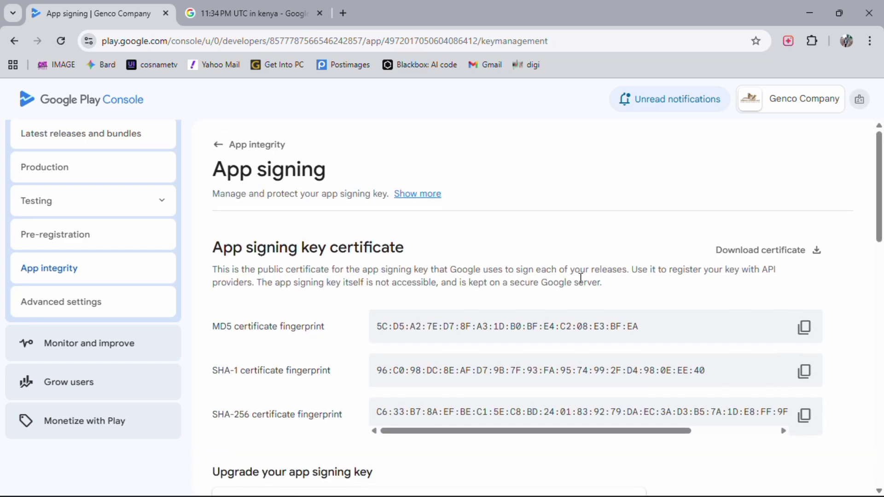
scroll(385, 288, "down", 2)
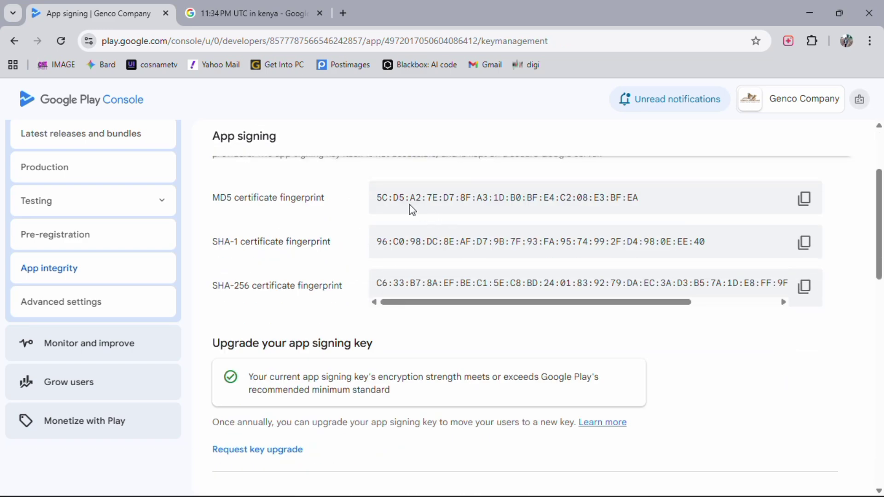
scroll(410, 208, "down", 1)
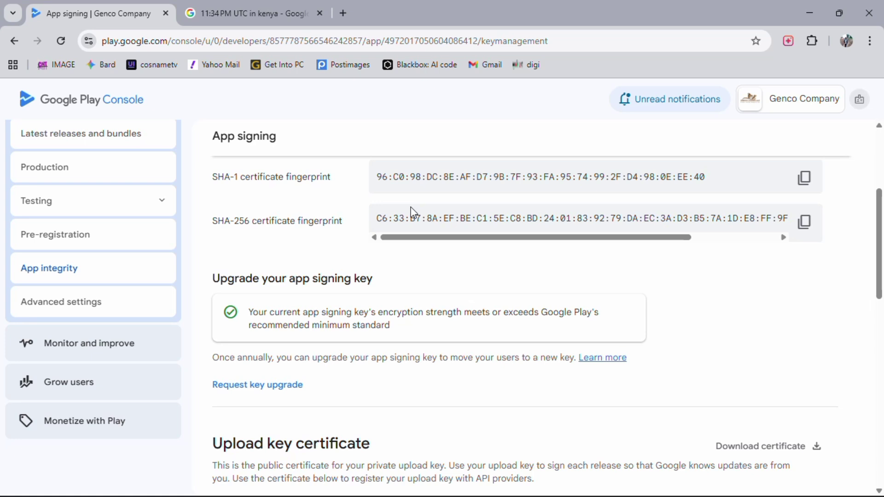
scroll(412, 211, "down", 3)
scroll(402, 233, "down", 3)
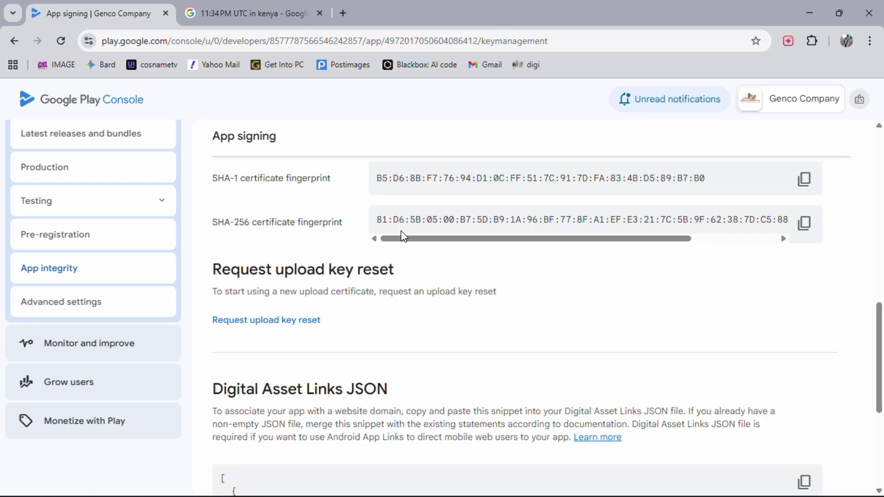
left_click_drag(214, 269, 453, 268)
left_click(450, 272)
Step: Start the upload key reset request with reason 'I forgot the password to my keystore'
left_click(287, 321)
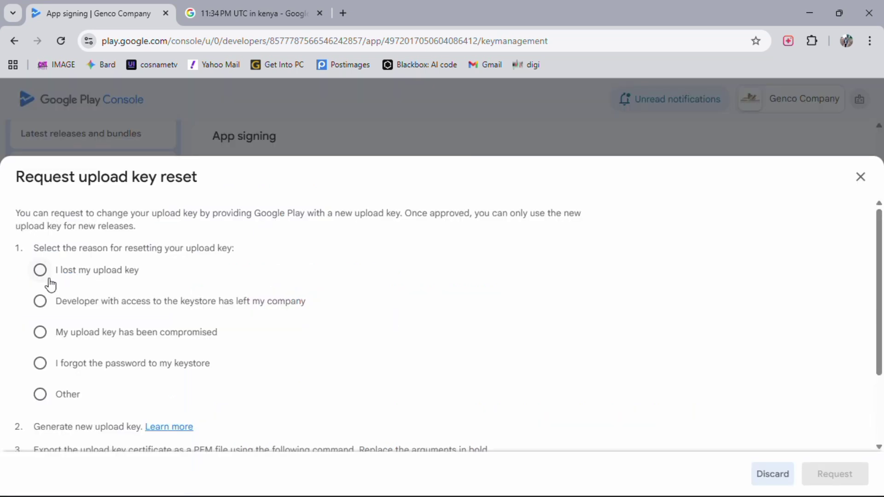
left_click_drag(81, 271, 177, 355)
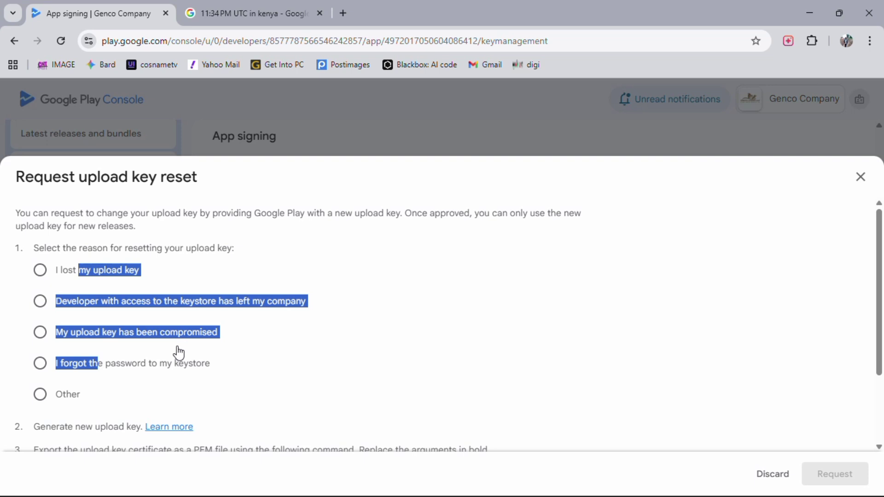
left_click(178, 353)
left_click(147, 360)
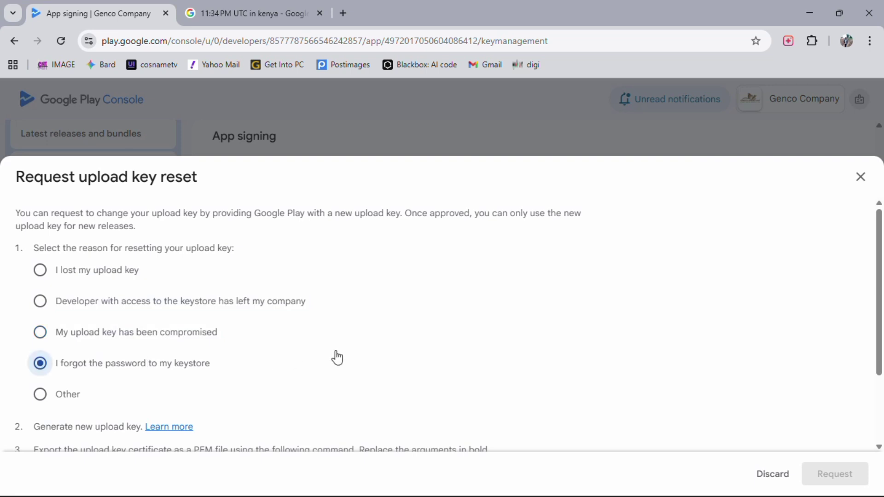
scroll(404, 338, "down", 2)
scroll(405, 339, "up", 3)
scroll(404, 337, "down", 3)
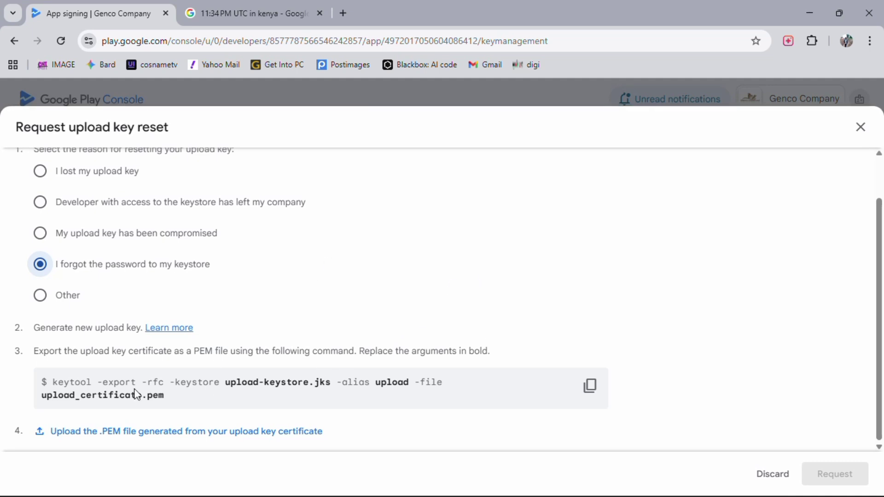
Step: Review the keytool certificate export command shown in the reset request dialog
left_click_drag(42, 381, 187, 396)
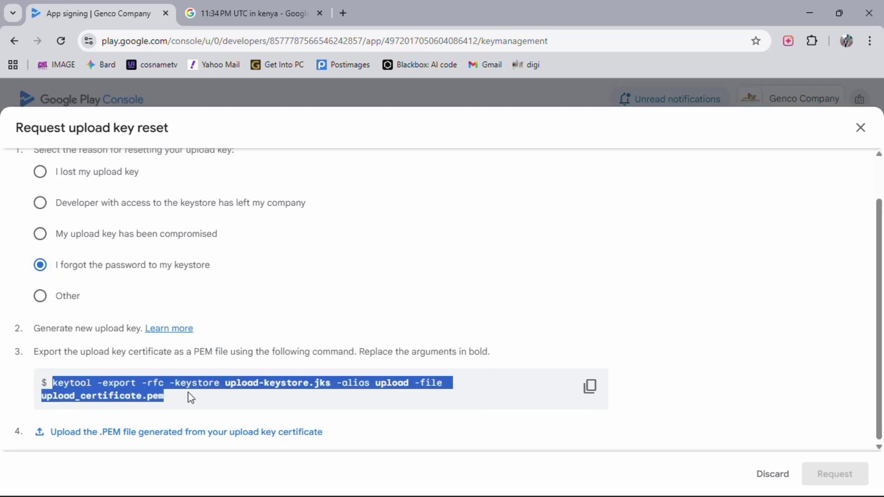
left_click(188, 392)
left_click_drag(57, 385, 187, 400)
left_click(188, 399)
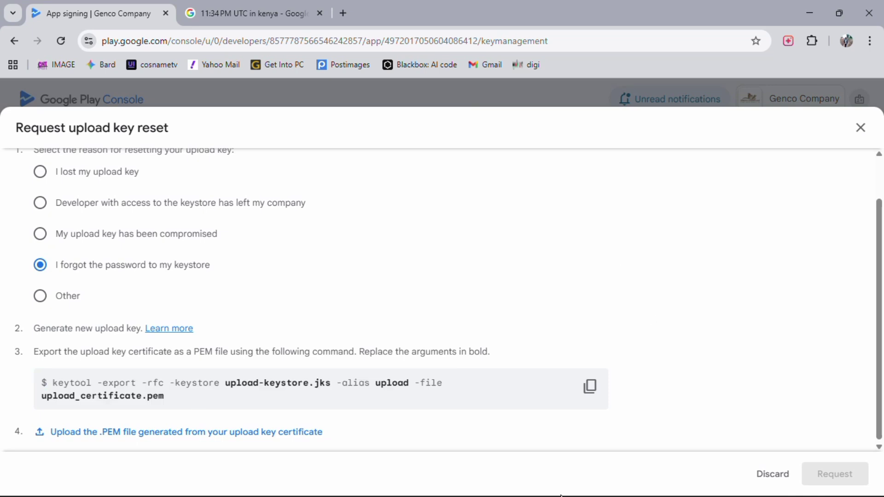
Step: Bring the StatusSaver project forward and review the earlier keytool export command in the terminal
left_click(810, 13)
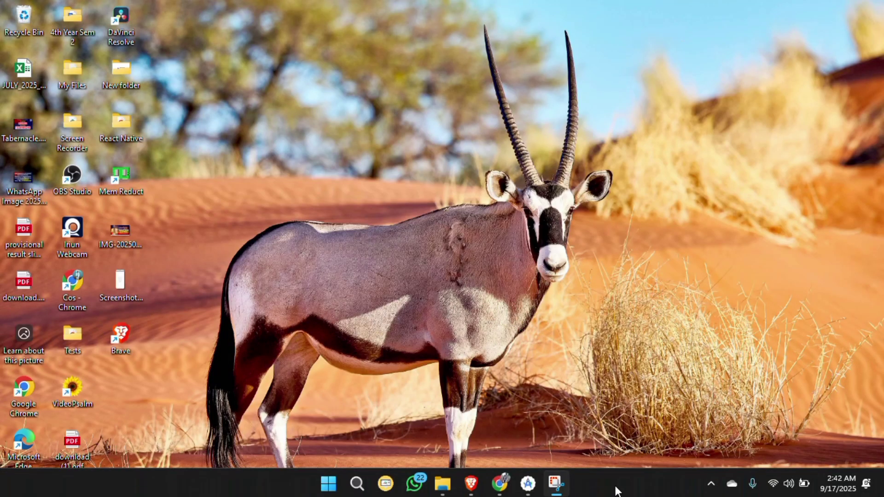
left_click(529, 483)
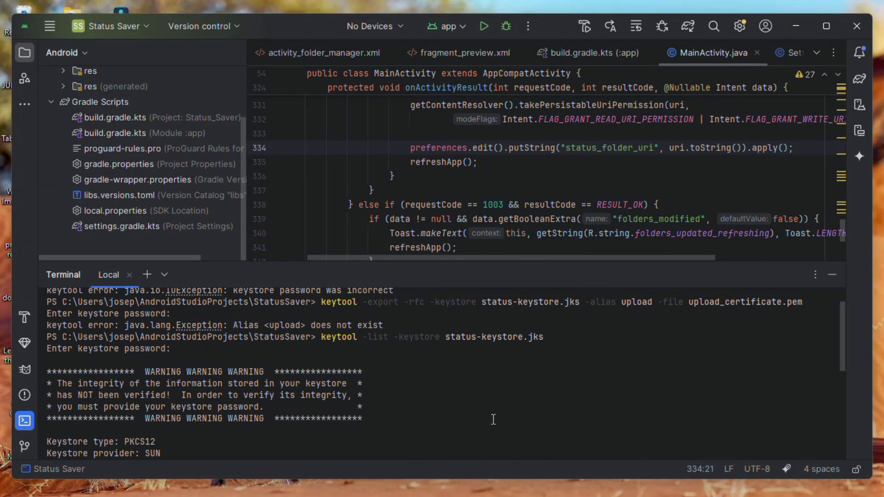
scroll(483, 373, "up", 2)
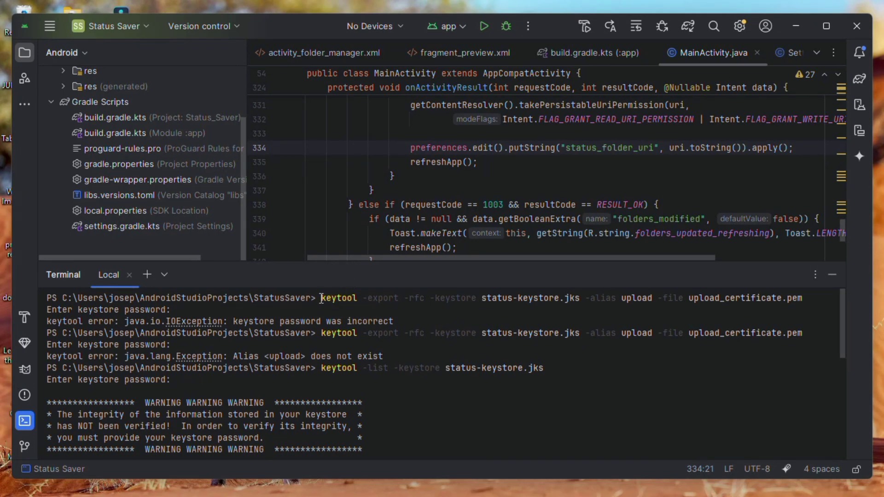
left_click_drag(320, 298, 283, 314)
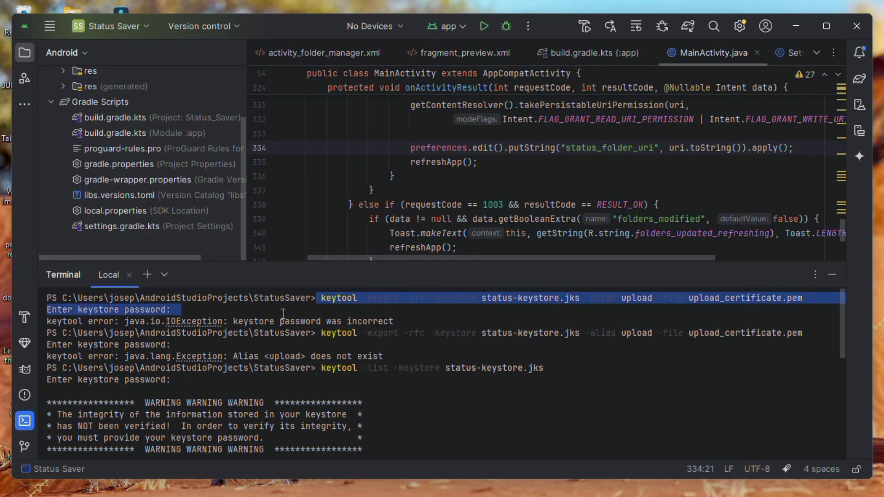
left_click(445, 306)
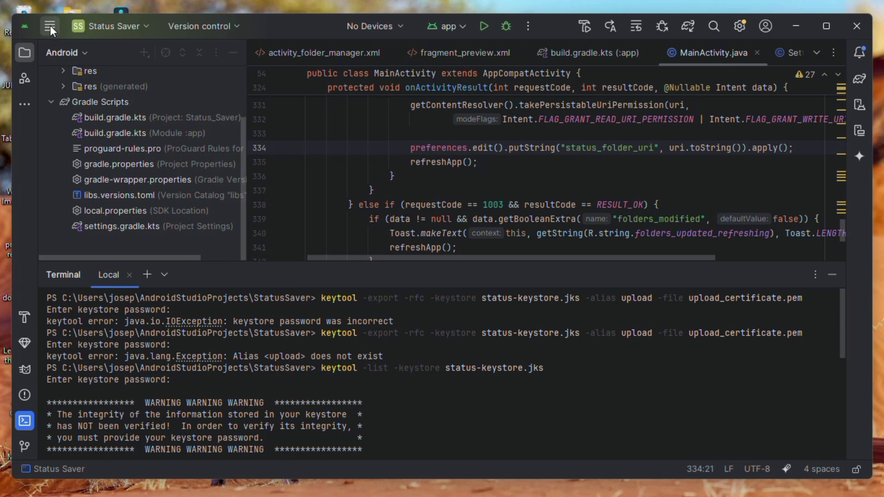
Step: Point out the keystore file name status-keystore.jks in the failed command
left_click_drag(482, 298, 582, 298)
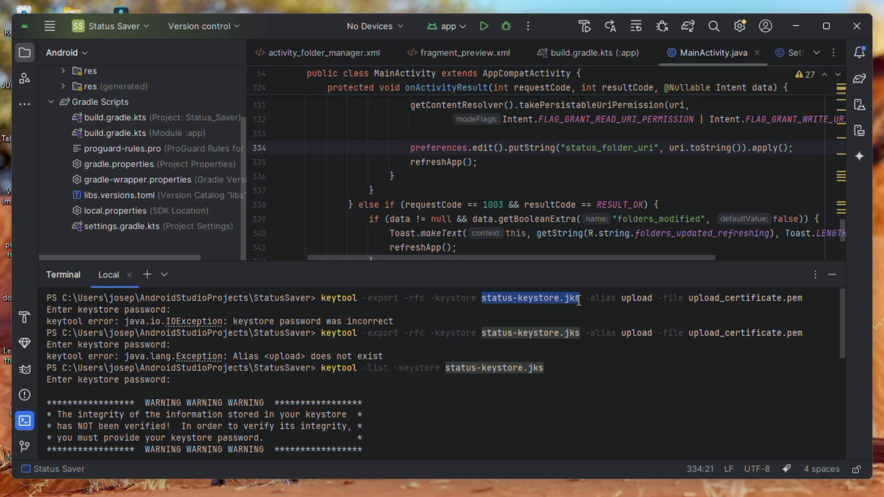
left_click(509, 298)
left_click_drag(481, 298, 582, 299)
left_click(538, 307)
Step: Start Build > Generate Signed App Bundle or APK with Android App Bundle selected and continue to keystore settings
left_click(56, 29)
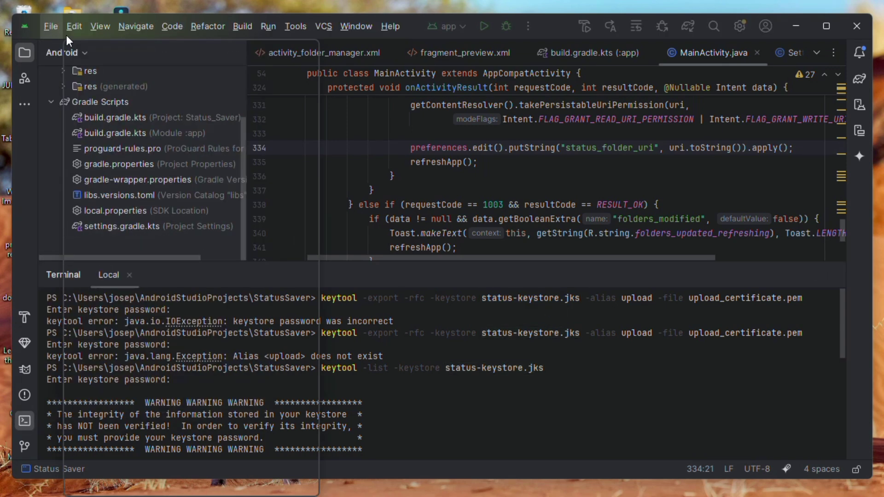
left_click(312, 32)
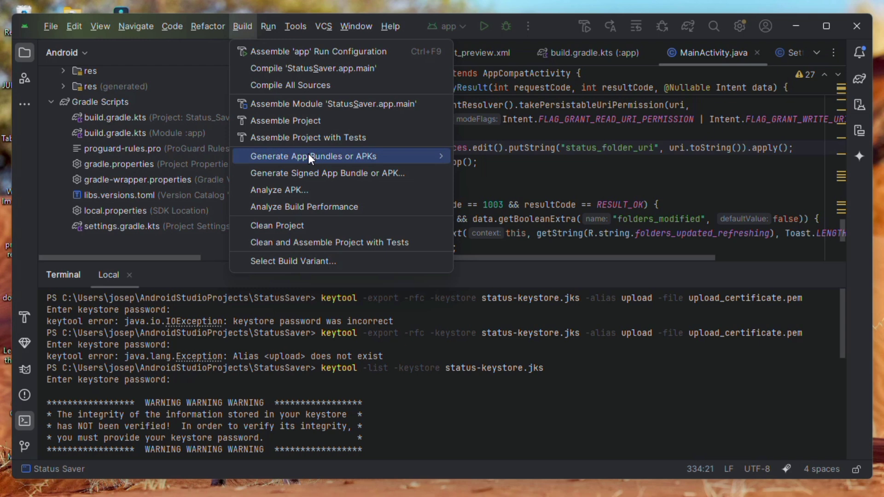
mouse_move(243, 27)
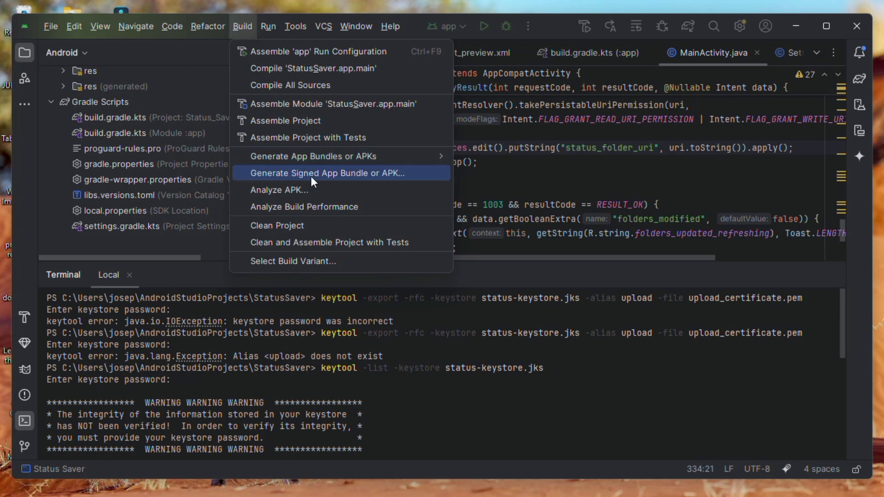
left_click(309, 176)
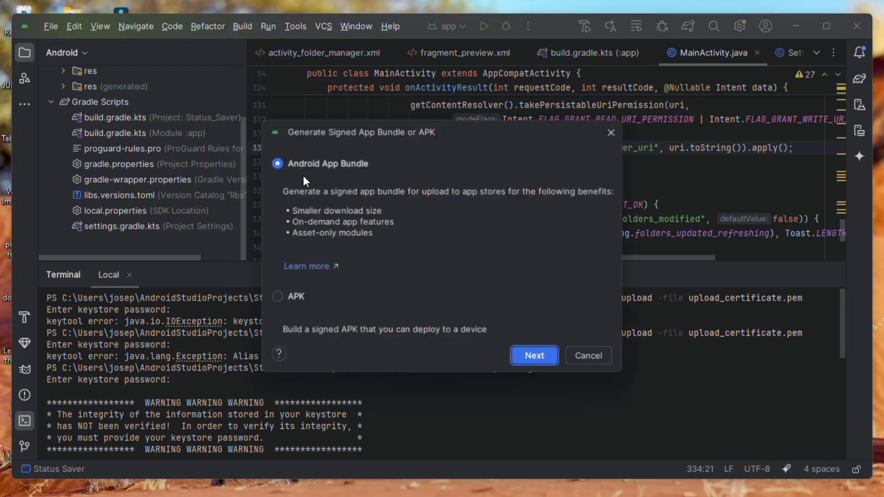
left_click(528, 358)
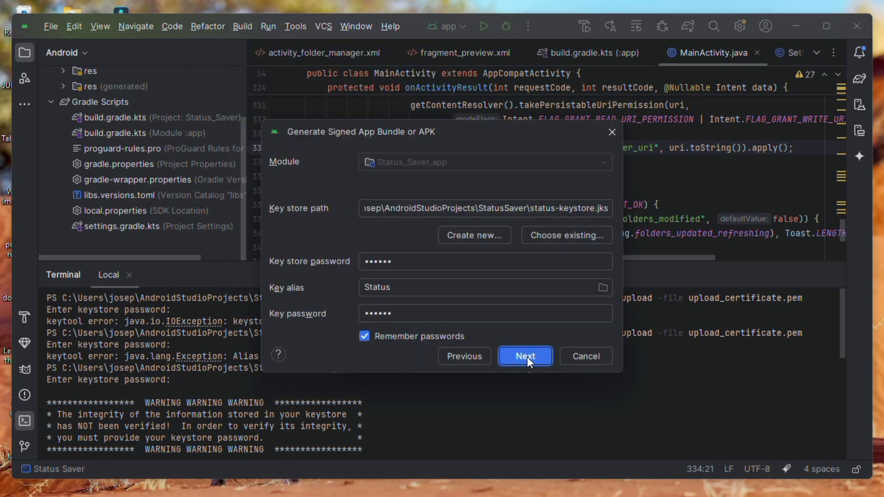
Step: Explore the New Key Store form's certificate fields and browse for a keystore save location
left_click(468, 235)
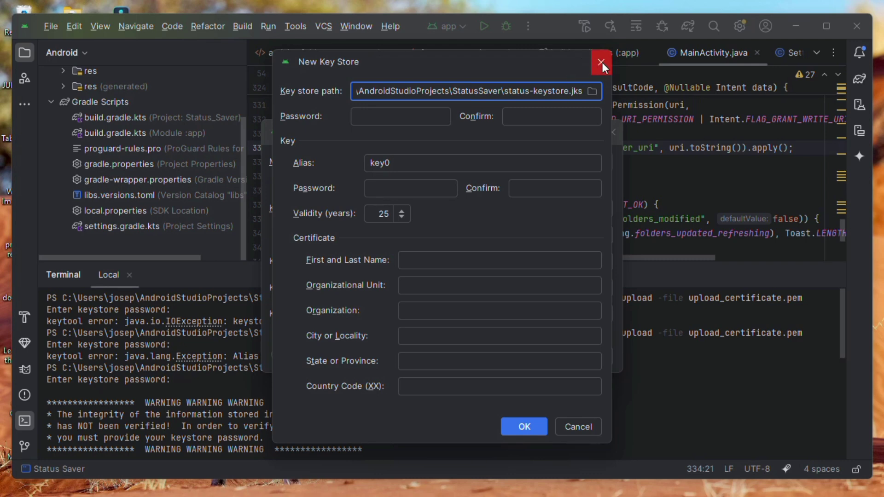
left_click(442, 285)
left_click(434, 338)
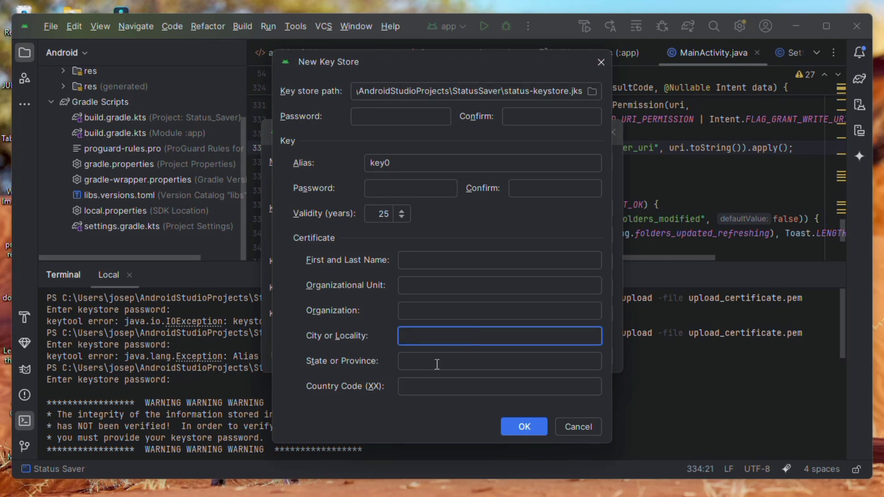
left_click(590, 98)
left_click(593, 92)
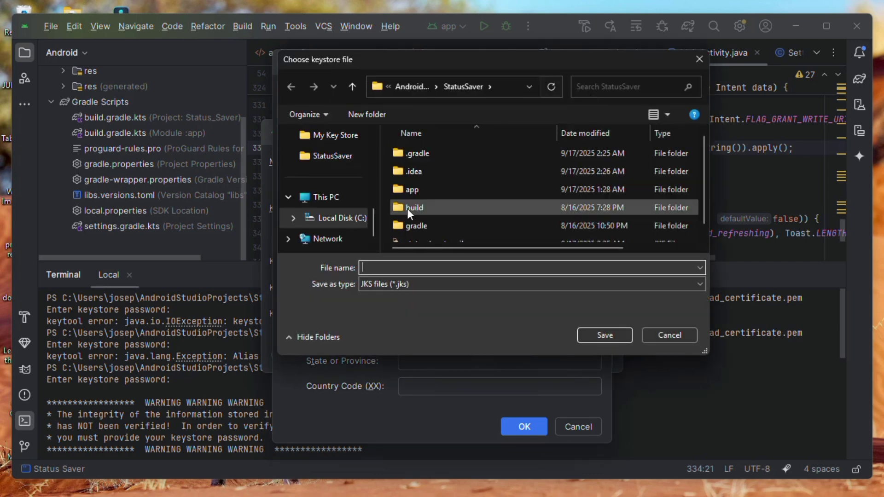
scroll(518, 188, "down", 1)
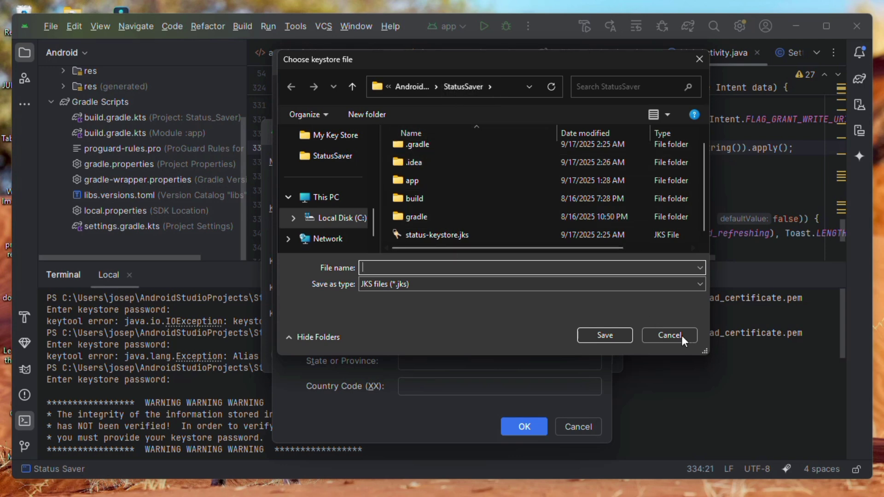
Step: Abandon the new keystore and continue the wizard with status-keystore.jks, alias Status, to the release variant
left_click(669, 335)
left_click(573, 424)
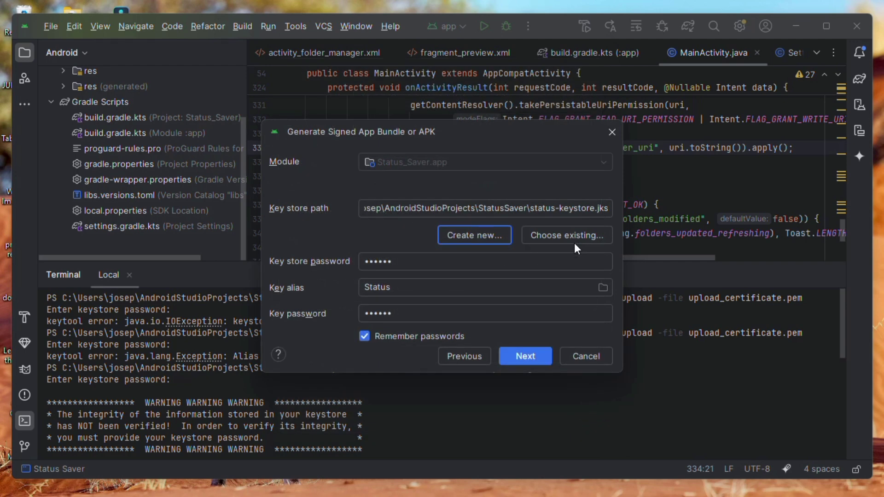
left_click(524, 351)
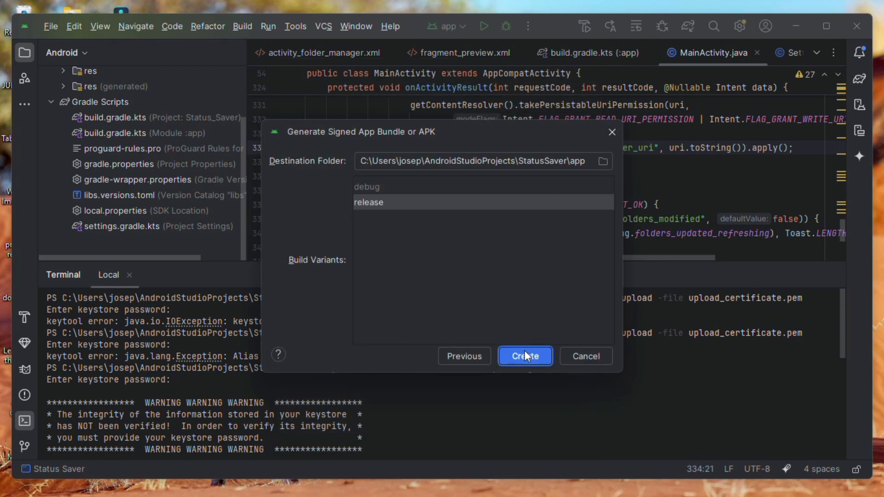
Step: Reopen the terminal and review the first keytool attempt's password prompt and 'keystore password was incorrect' error
left_click(614, 133)
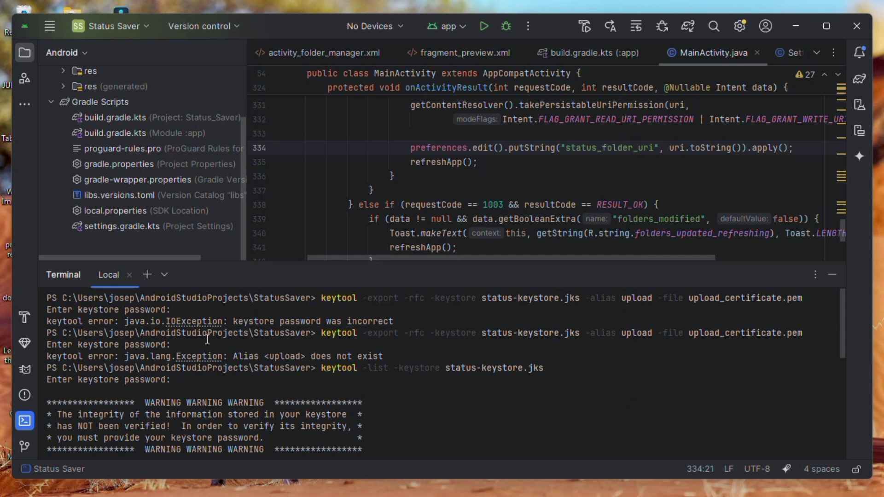
left_click(25, 421)
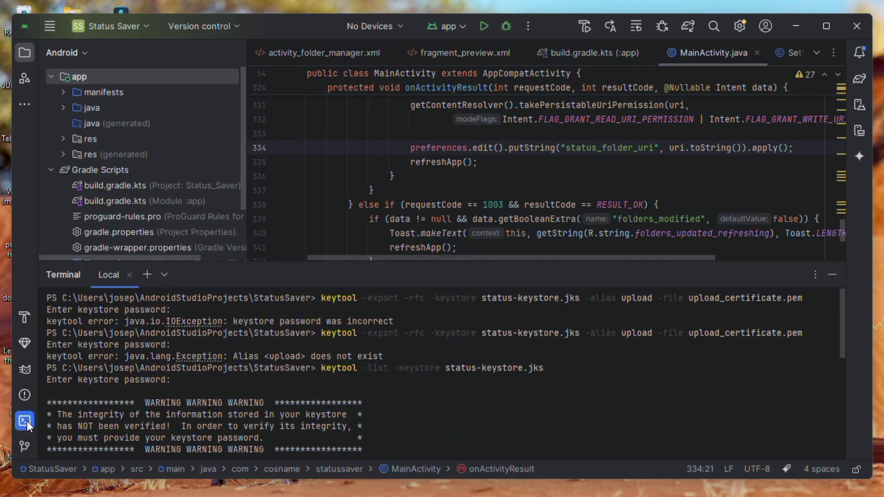
left_click(26, 422)
mouse_move(321, 298)
left_mouse_down()
mouse_move(458, 310)
mouse_move(587, 298)
left_mouse_up()
left_click(482, 311)
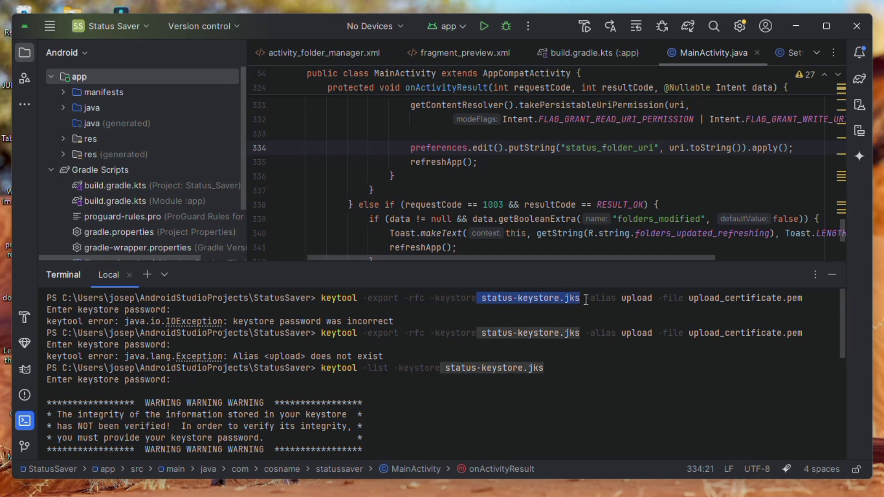
left_click(585, 300)
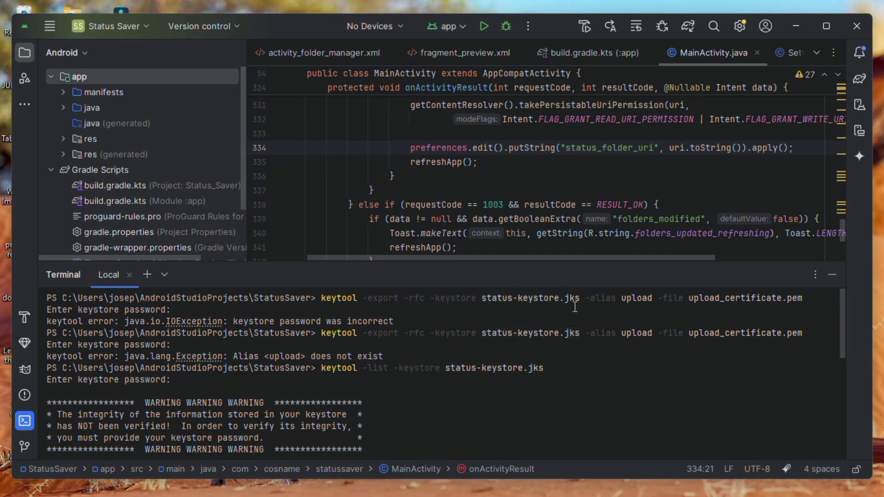
left_click_drag(171, 310, 48, 310)
left_click(300, 306)
left_click_drag(235, 321, 408, 317)
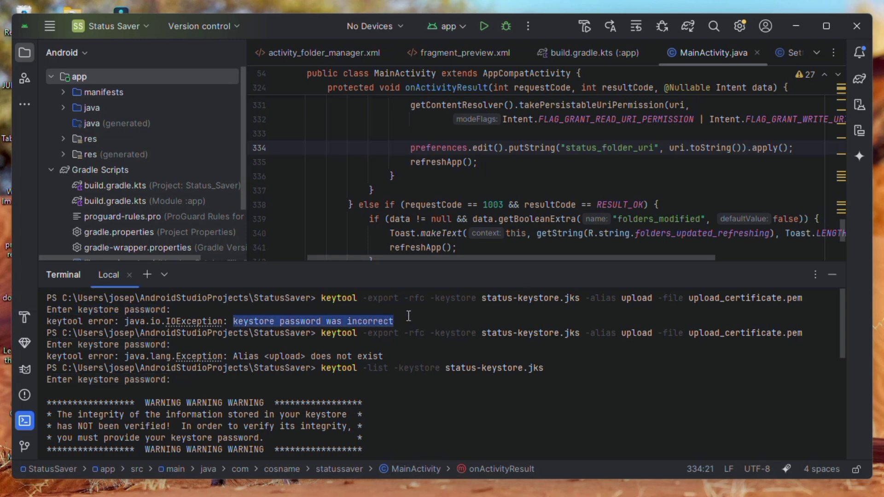
left_click(415, 315)
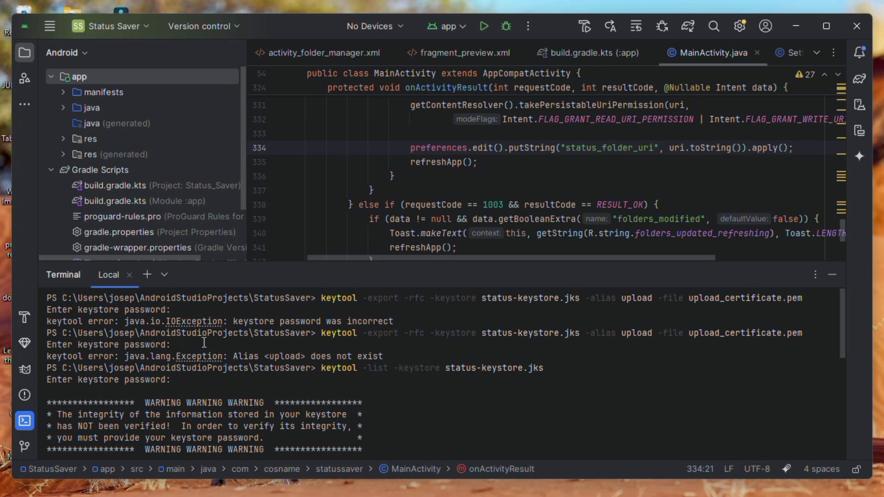
Step: Review the 'Alias <upload> does not exist' error from the second export attempt
left_click_drag(204, 344, 375, 357)
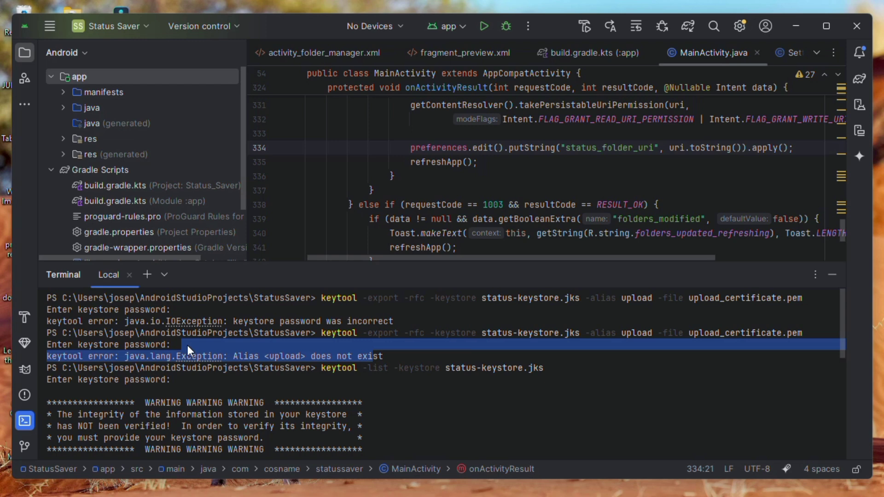
left_click(286, 356)
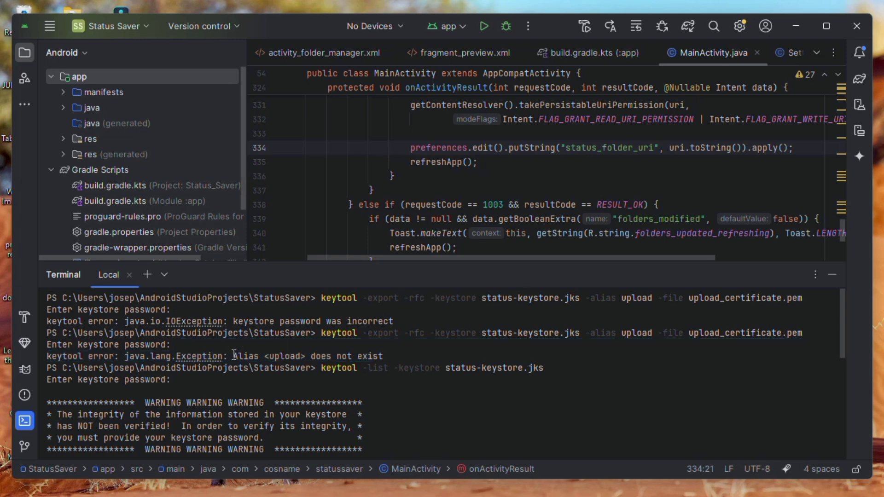
left_click_drag(231, 357, 389, 358)
left_click(400, 356)
left_click_drag(234, 357, 389, 359)
left_click(394, 357)
scroll(348, 391, "down", 1)
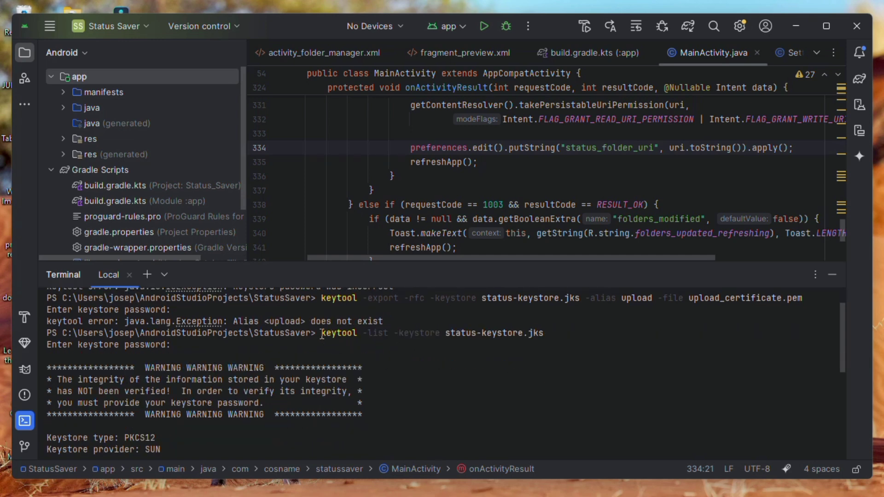
Step: Review the keytool -list -keystore status-keystore.jks run showing the single entry under alias status, used for exporting upload_certificate.pem
mouse_move(322, 334)
left_mouse_down()
mouse_move(551, 335)
mouse_move(323, 335)
left_mouse_up()
left_click(552, 335)
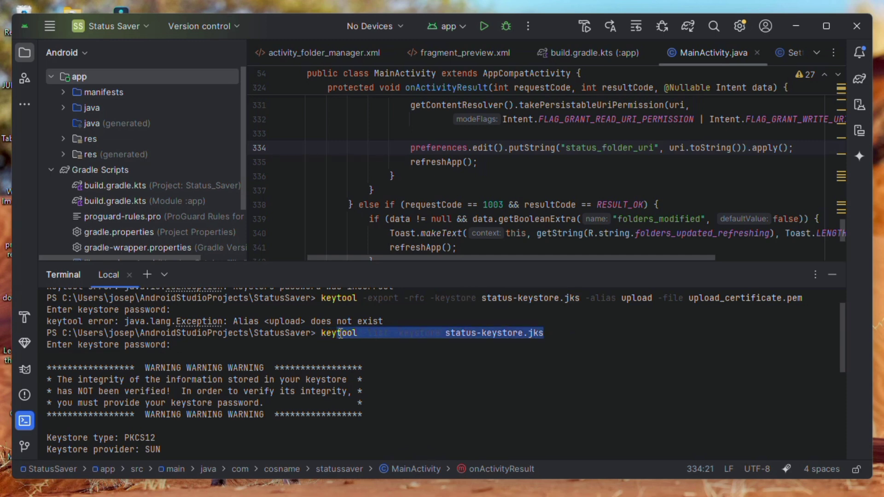
left_click(416, 366)
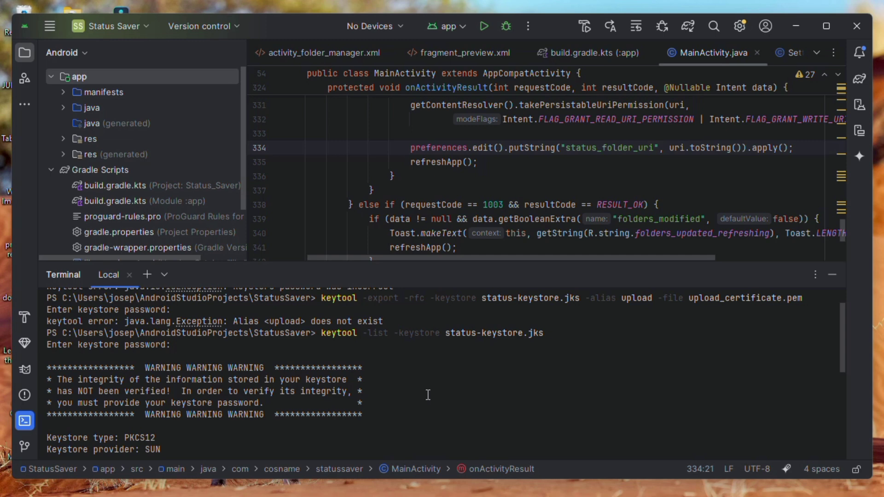
scroll(425, 360, "down", 4)
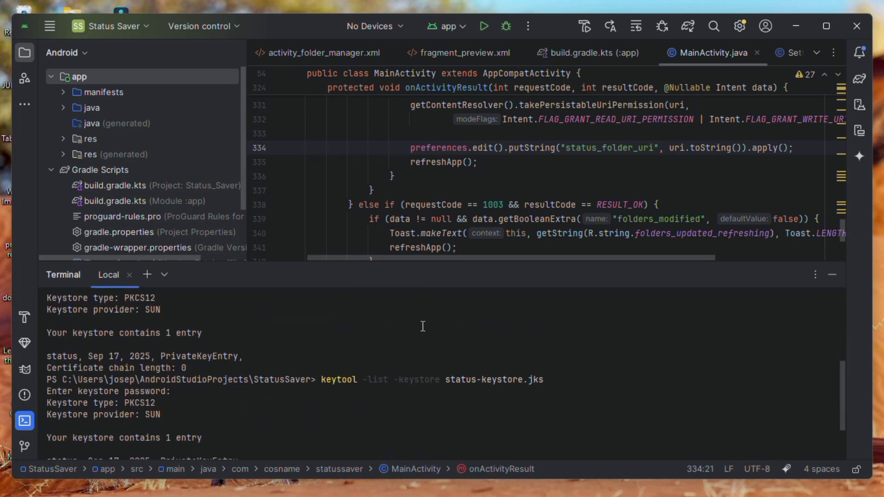
left_click_drag(319, 379, 548, 380)
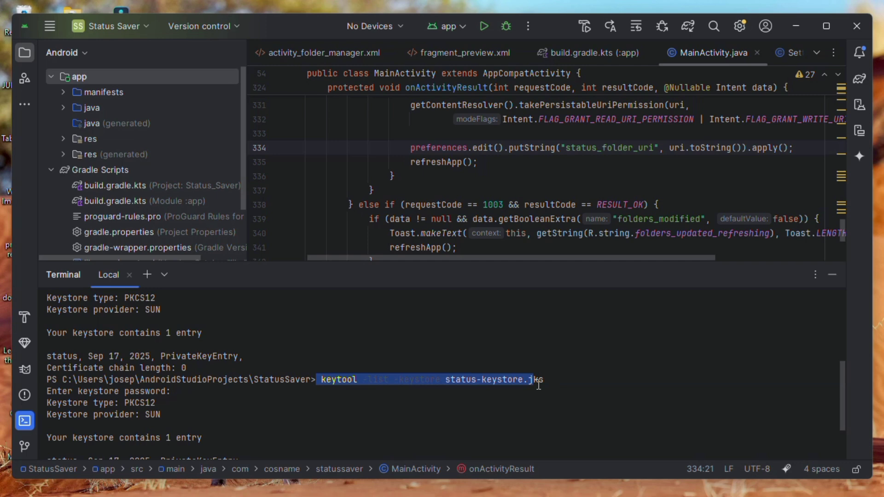
scroll(548, 380, "up", 3)
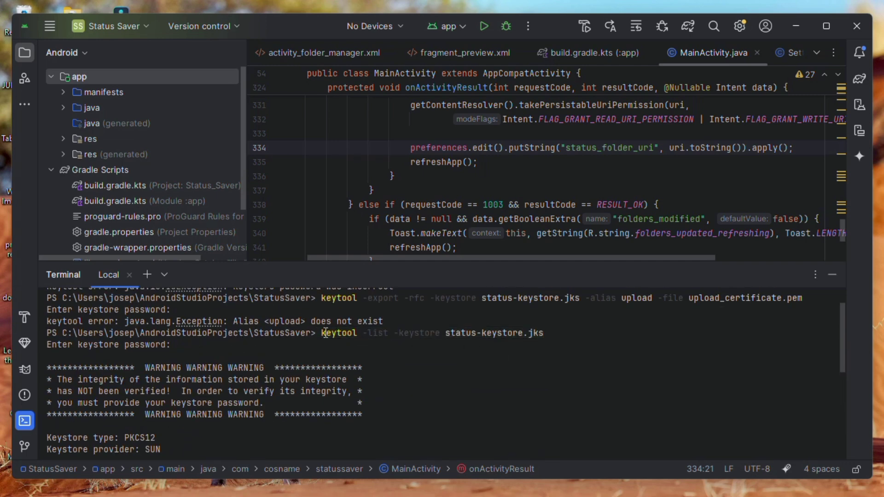
left_click_drag(321, 333, 445, 350)
left_click(220, 336)
scroll(213, 349, "down", 3)
left_click_drag(320, 413, 545, 415)
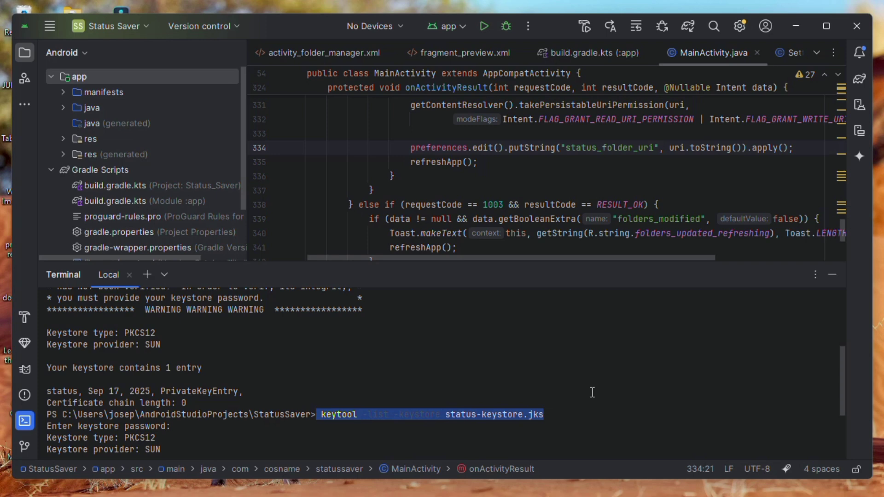
scroll(571, 370, "down", 3)
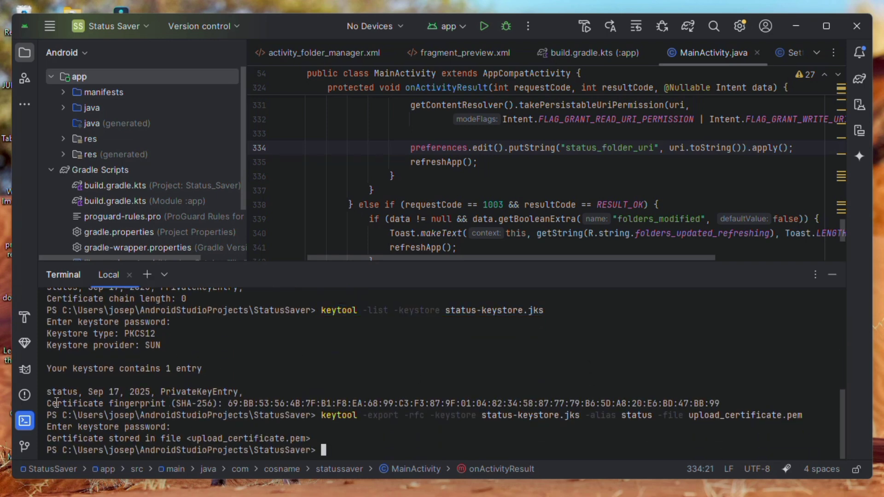
left_click_drag(55, 404, 291, 404)
left_click(349, 366)
left_click_drag(320, 416, 805, 415)
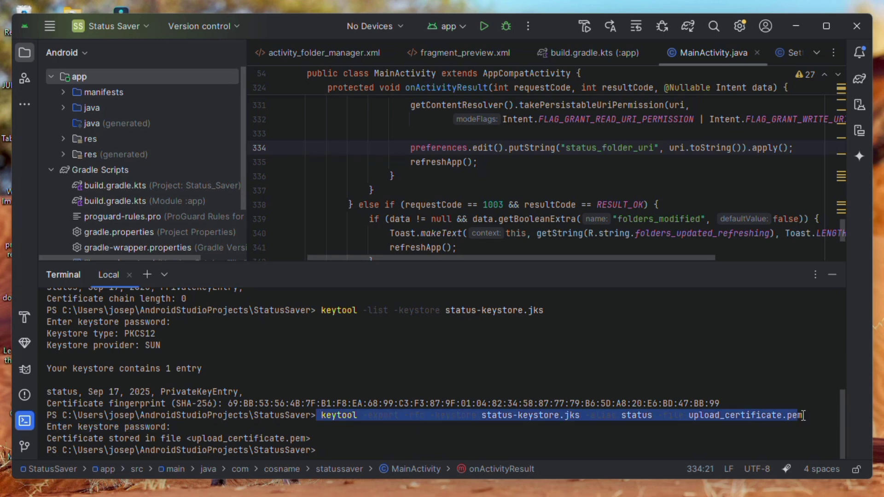
scroll(691, 394, "up", 2)
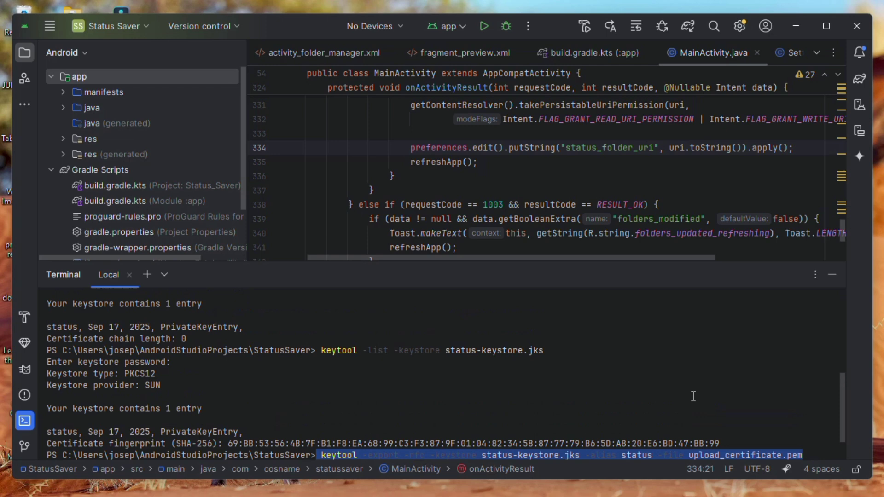
scroll(691, 394, "up", 4)
scroll(698, 360, "up", 1)
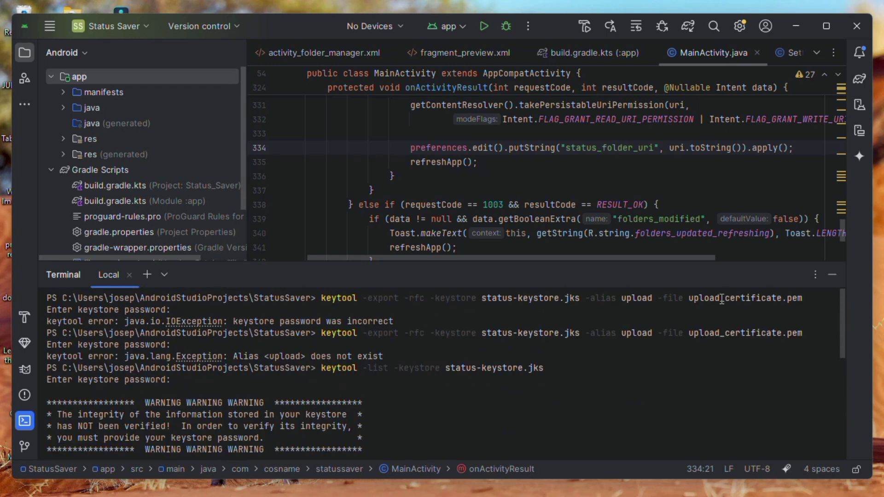
scroll(652, 394, "down", 5)
scroll(651, 394, "down", 2)
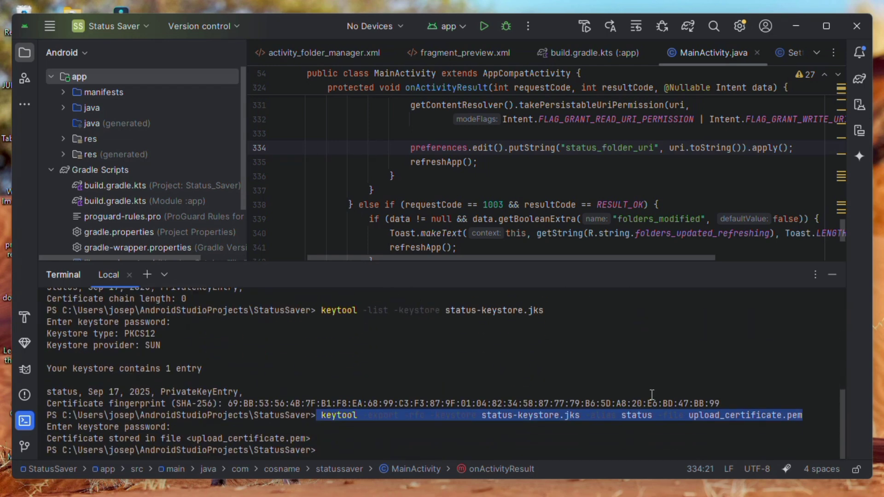
left_click(637, 423)
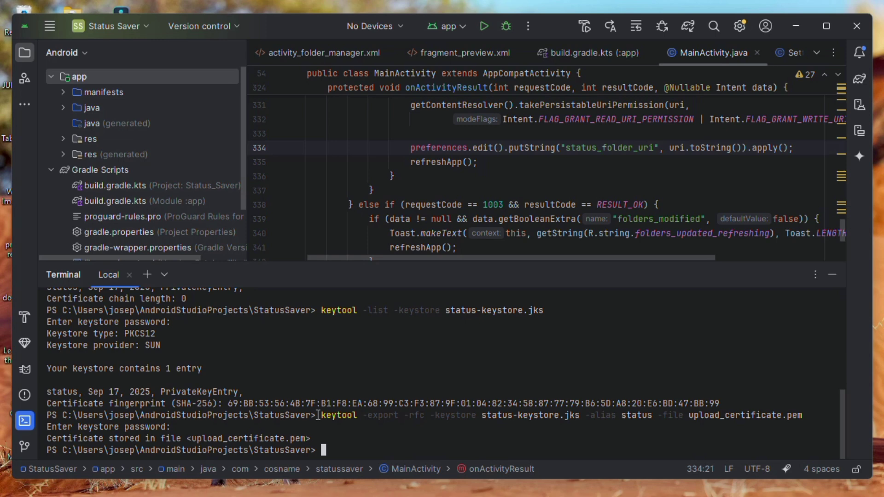
left_click_drag(321, 416, 806, 416)
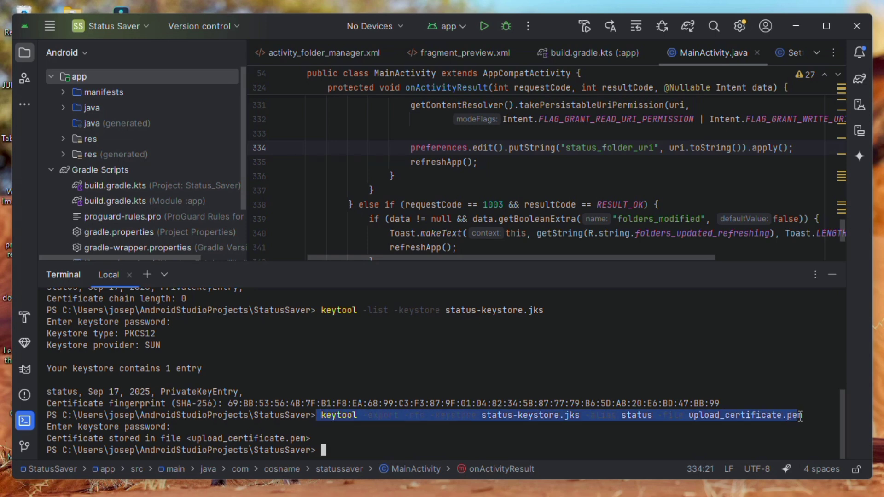
left_click(695, 366)
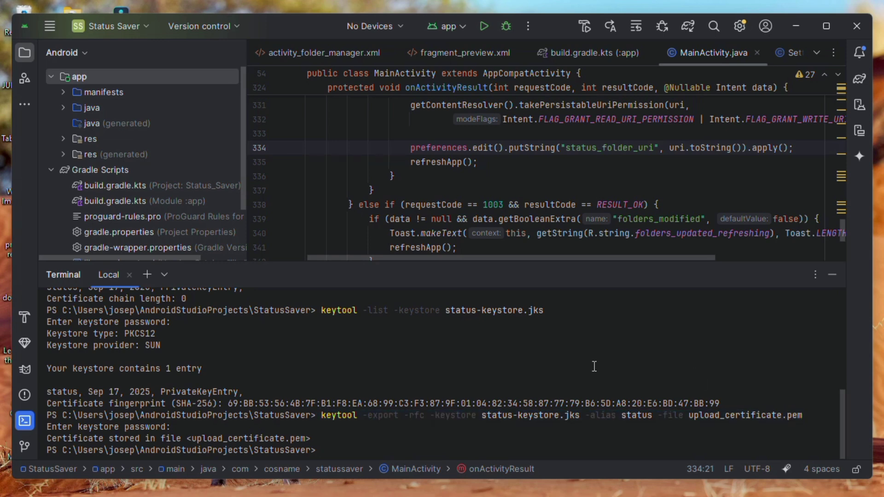
left_click_drag(200, 439, 311, 440)
left_click(327, 437)
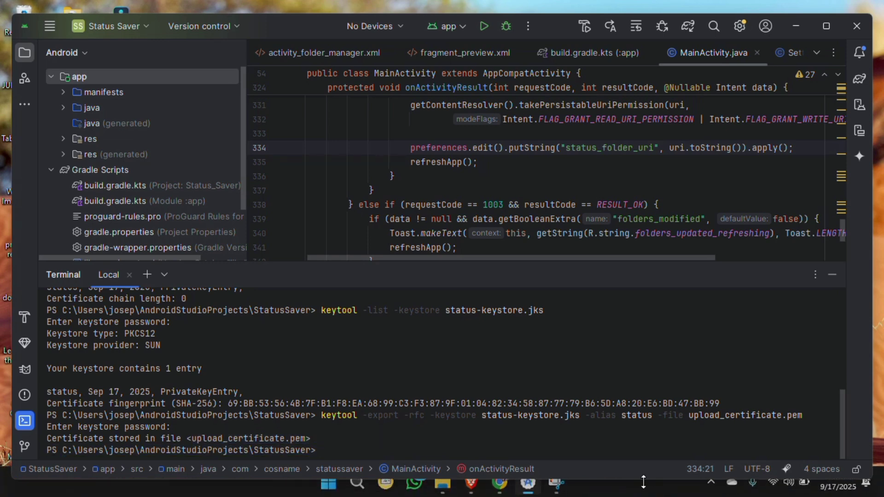
left_click(505, 488)
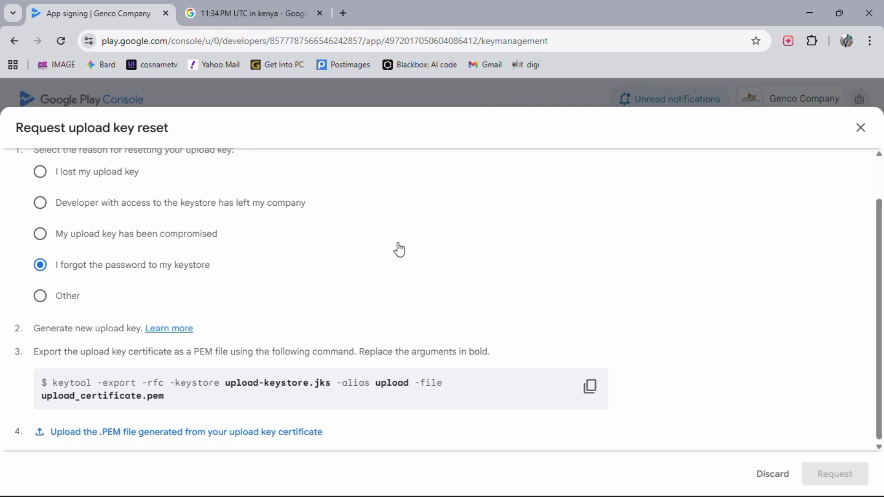
scroll(396, 252, "up", 3)
scroll(414, 304, "down", 3)
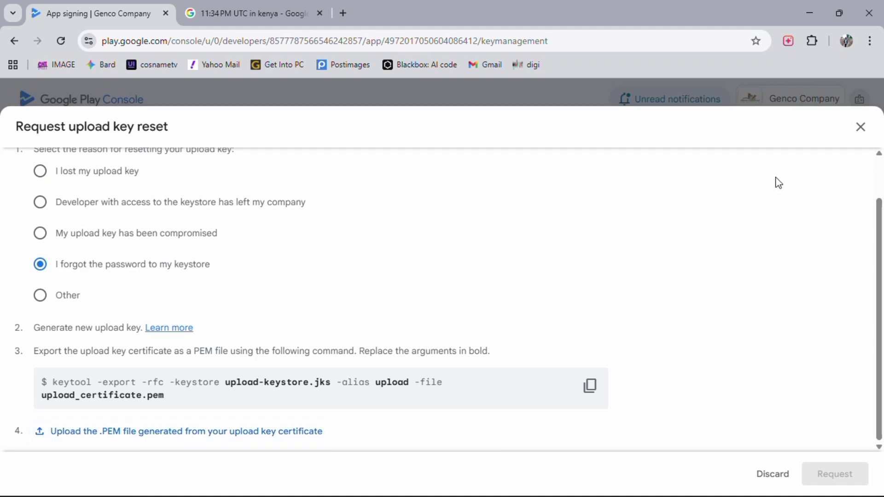
left_click(816, 10)
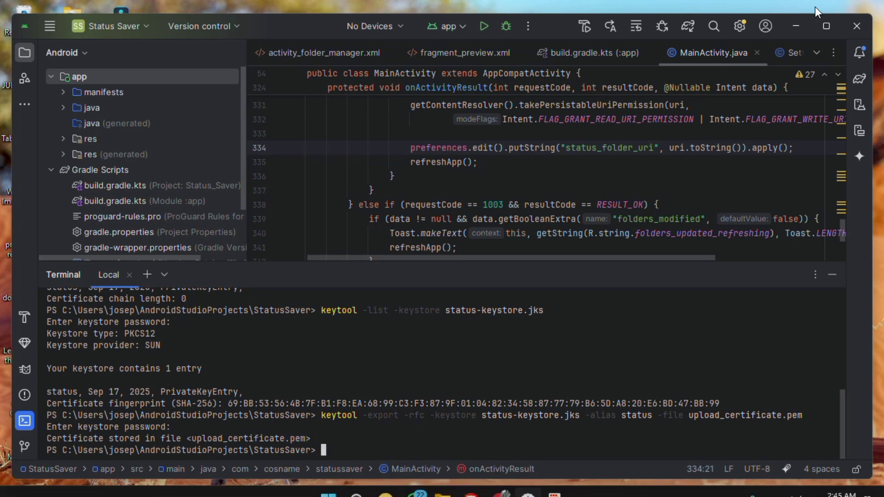
Step: Switch to Gmail and read the 'We've received a request to reset your upload key' email heading
left_click(798, 27)
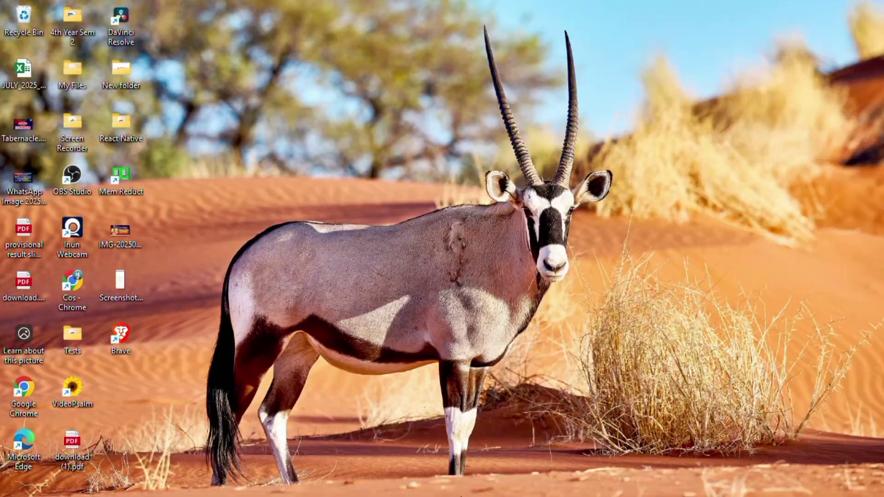
key("alt+Tab")
scroll(407, 269, "down", 2)
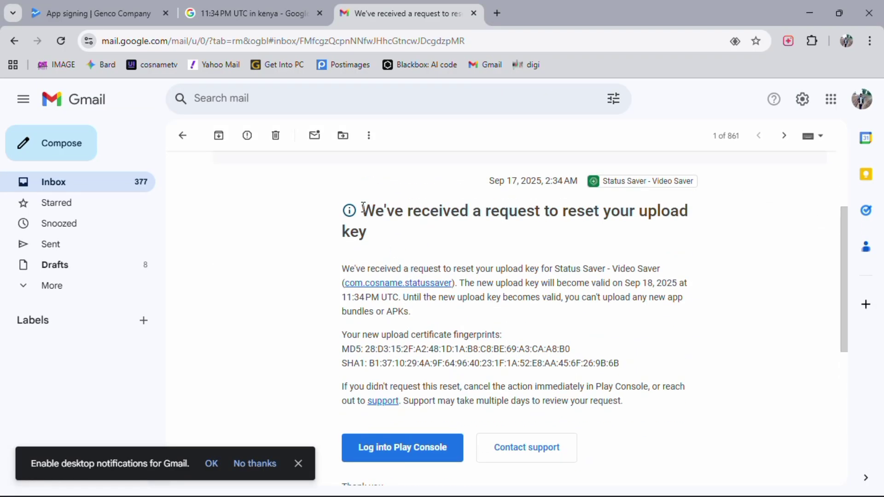
left_click_drag(362, 207, 662, 242)
left_click(494, 228)
left_click_drag(348, 212, 436, 225)
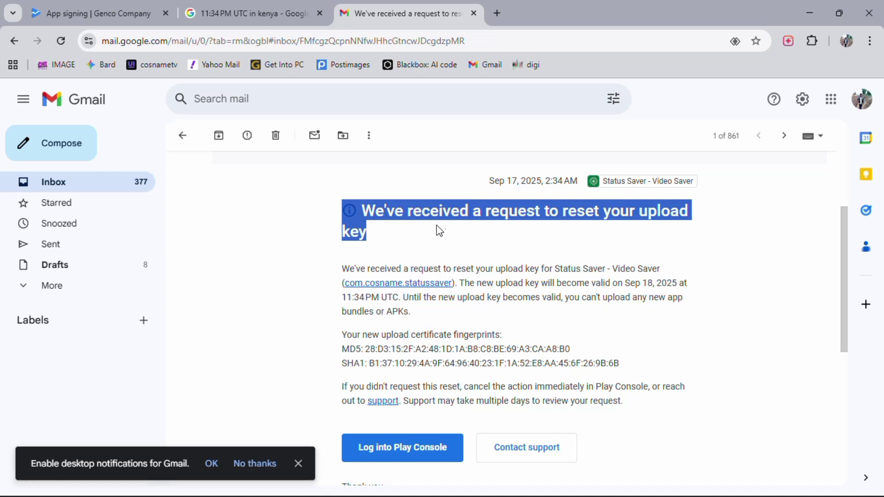
left_click(437, 226)
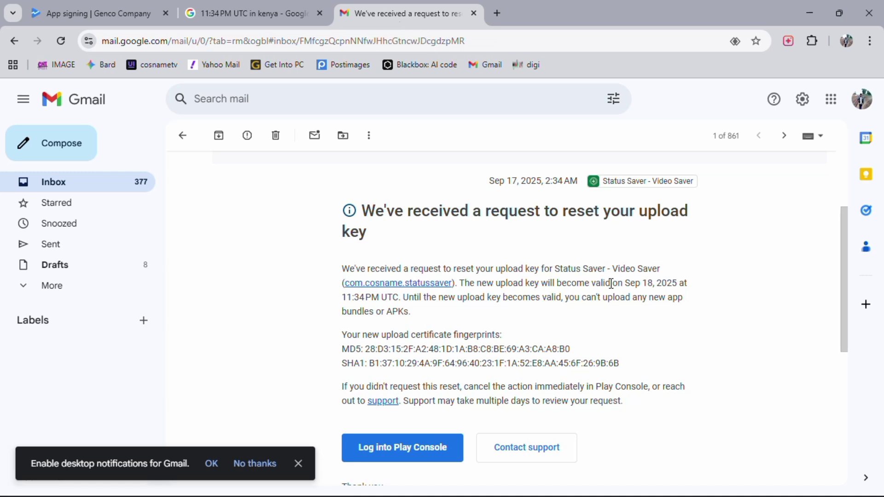
Step: Check the new upload key's validity date, Sep 18, 2025, in the confirmation email
left_click_drag(611, 283, 407, 293)
left_click(406, 292)
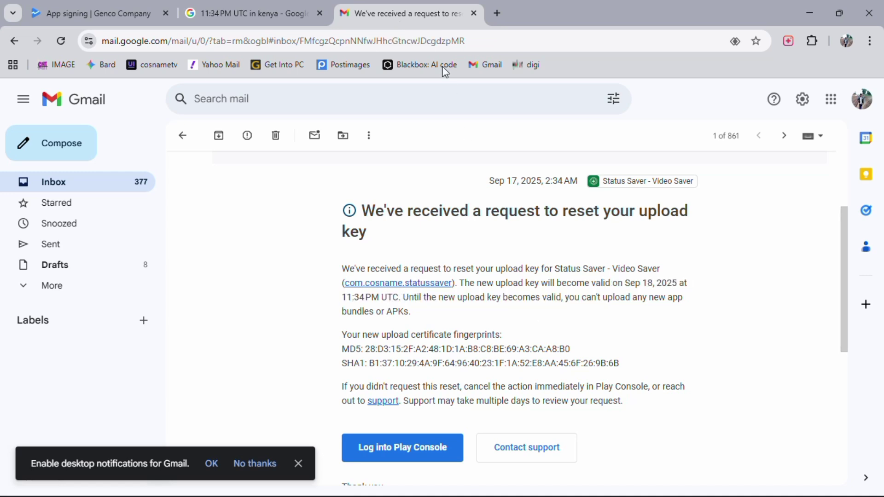